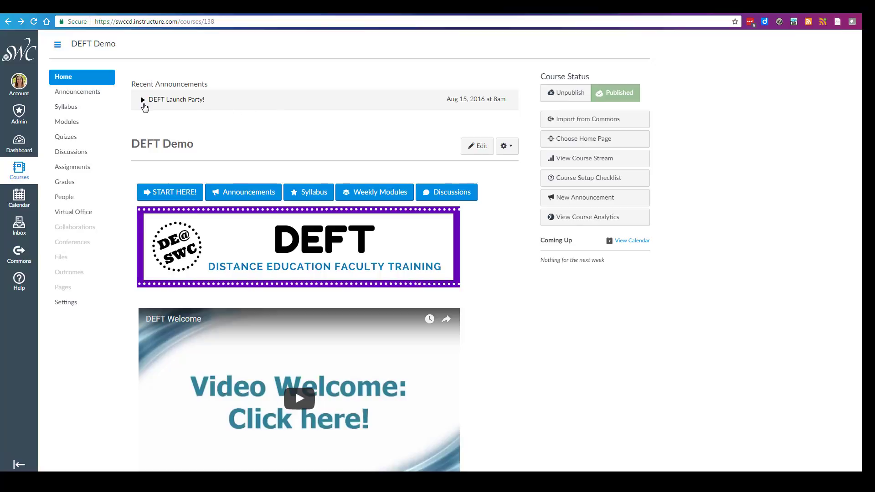
# Step: View the full DEFT Launch Party! announcement from the course home page and return to the home page
pyautogui.click(143, 99)
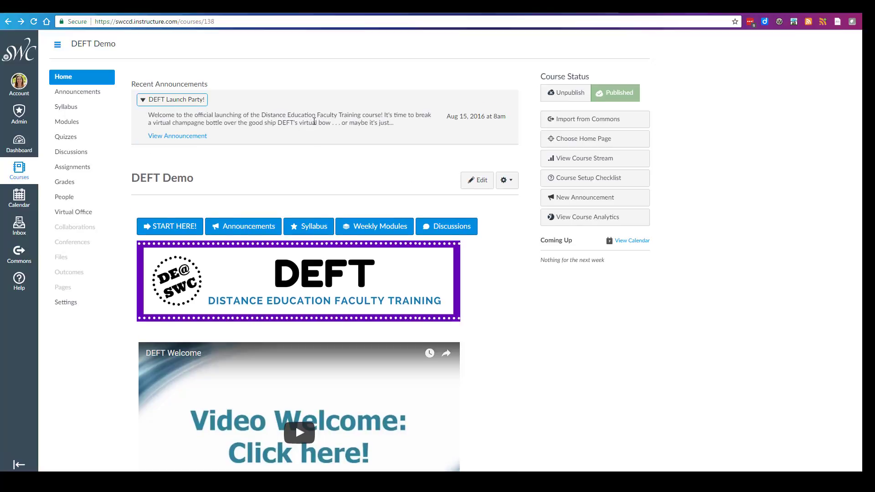
pyautogui.click(182, 137)
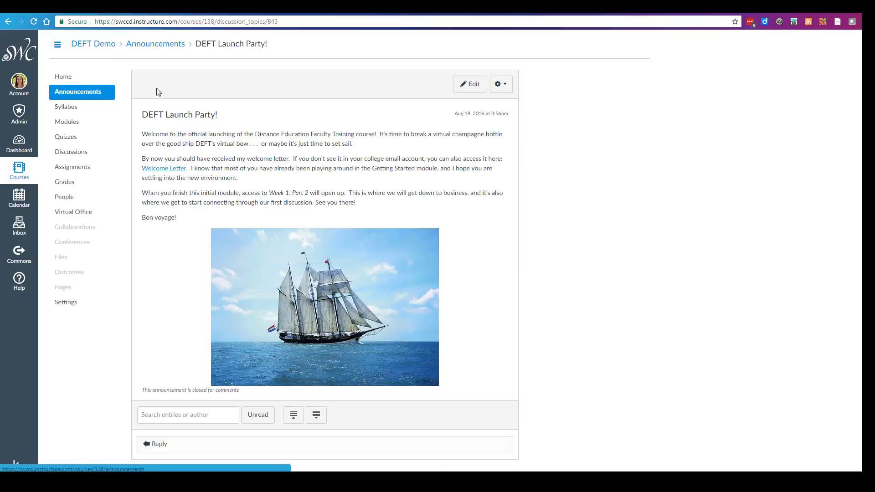
pyautogui.click(72, 82)
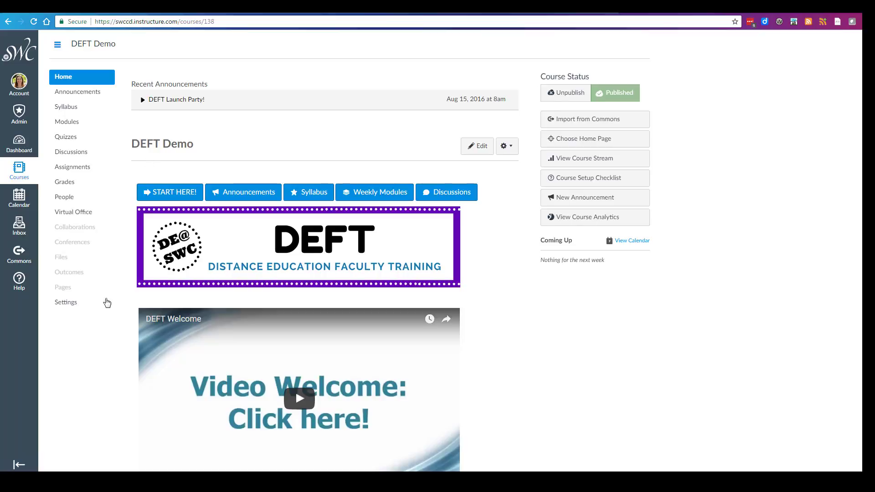
# Step: Search Flickr for "computer" as a replacement course image in the course settings, and return to the course details without choosing one
pyautogui.click(65, 307)
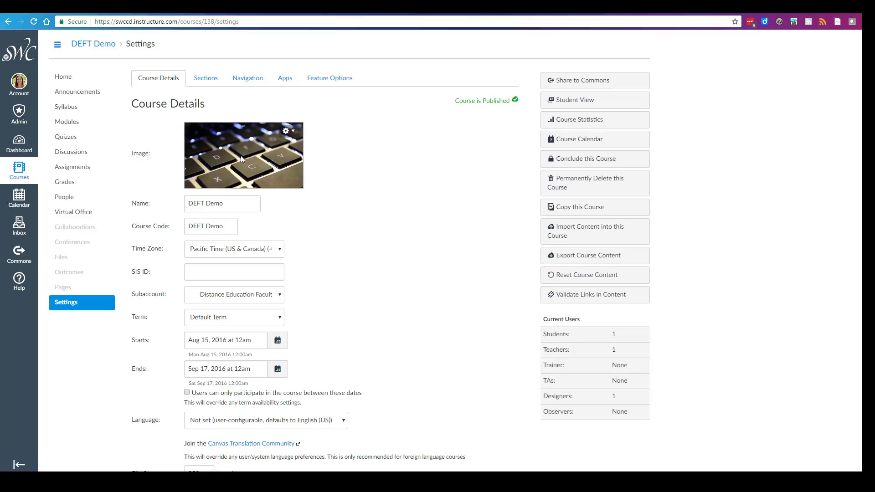
pyautogui.click(287, 131)
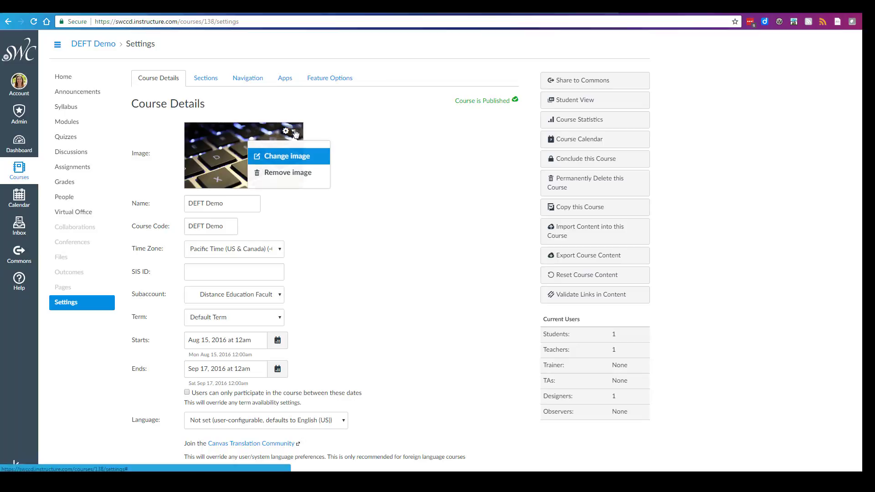
pyautogui.click(287, 157)
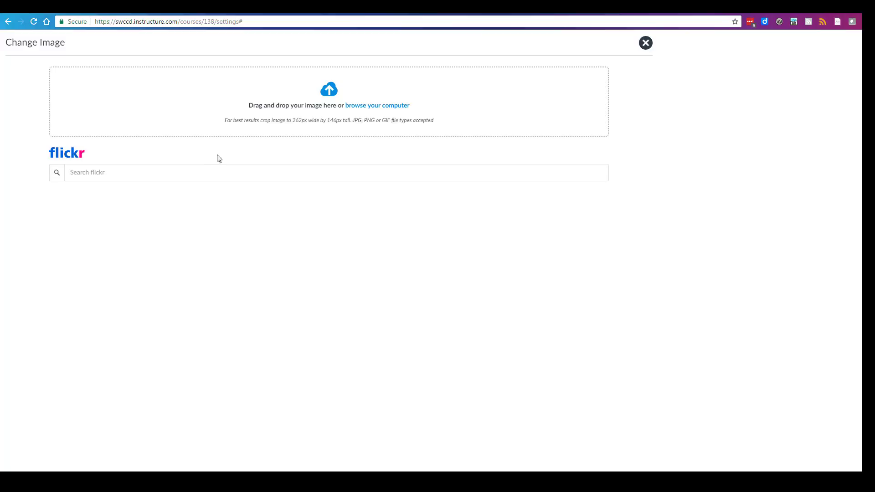
pyautogui.click(199, 172)
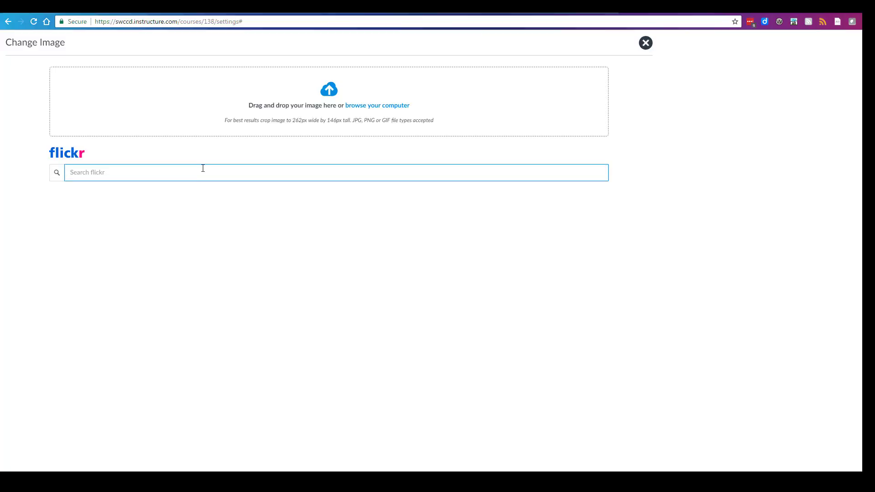
pyautogui.write('computer')
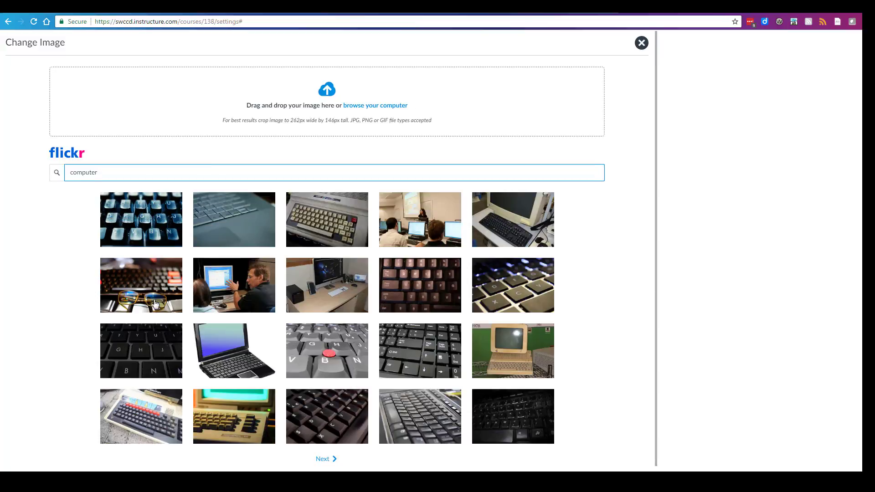
pyautogui.click(9, 23)
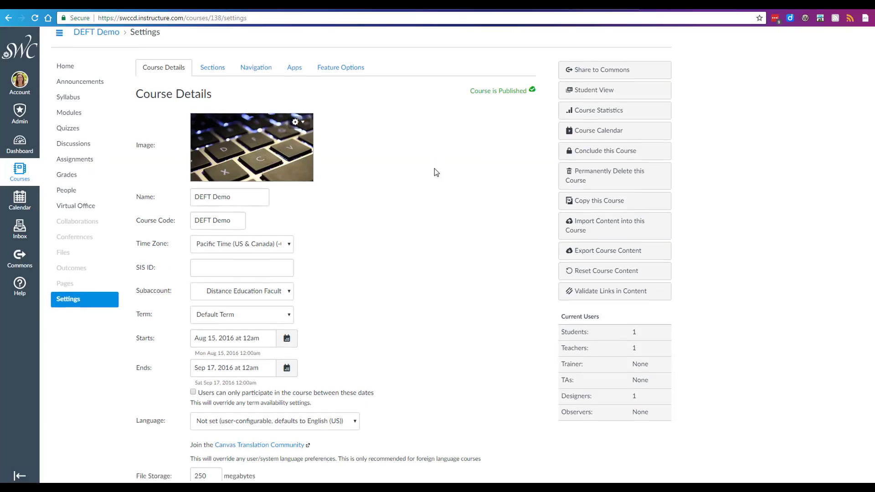
# Step: Expand the additional course detail options, check the choices for the number of homepage announcements, and save the course details
pyautogui.scroll(-5, 436, 170)
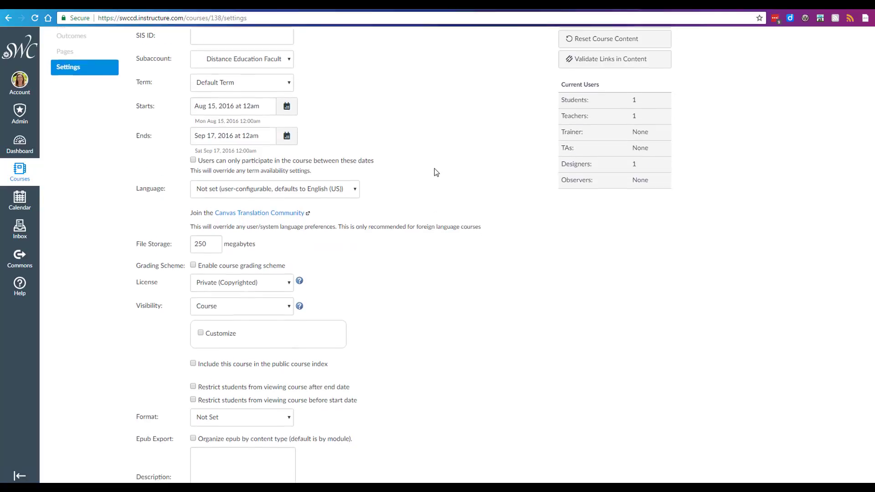
pyautogui.scroll(-2, 436, 173)
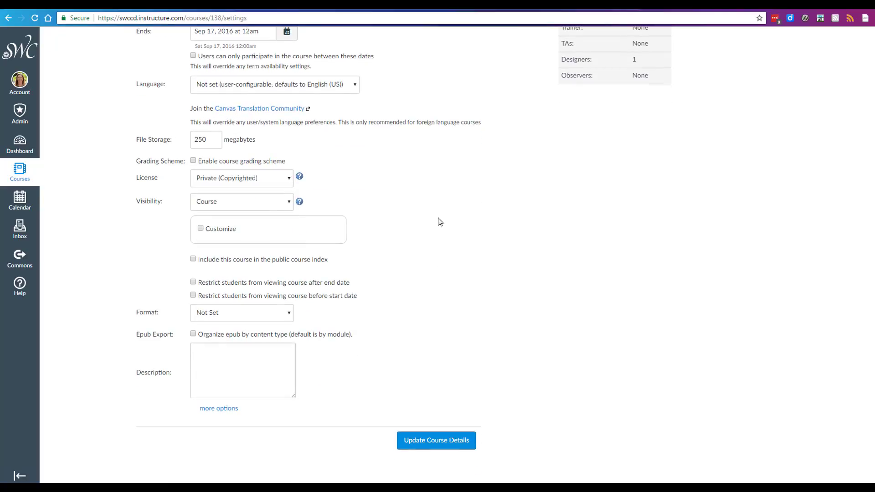
pyautogui.click(227, 410)
pyautogui.scroll(-3, 474, 307)
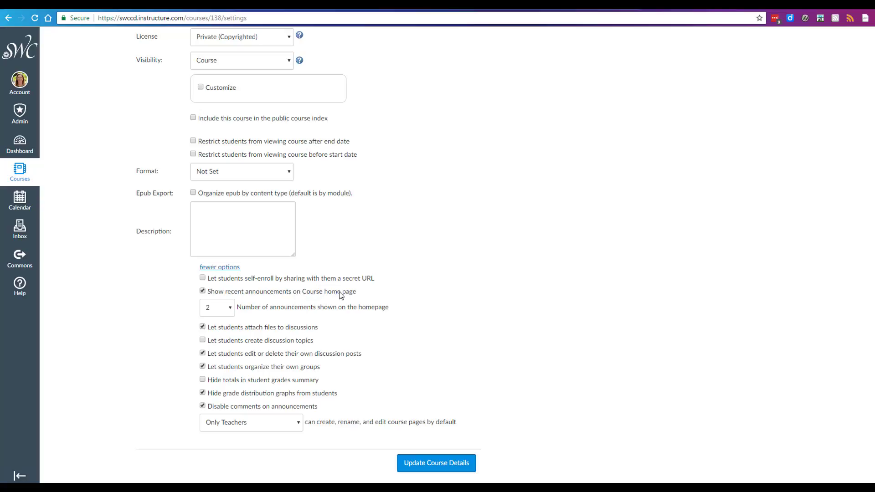
pyautogui.click(231, 310)
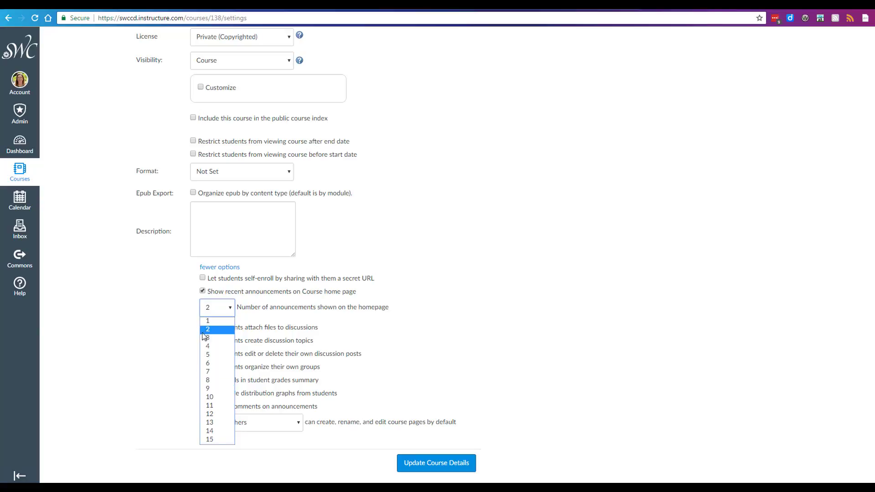
pyautogui.click(157, 326)
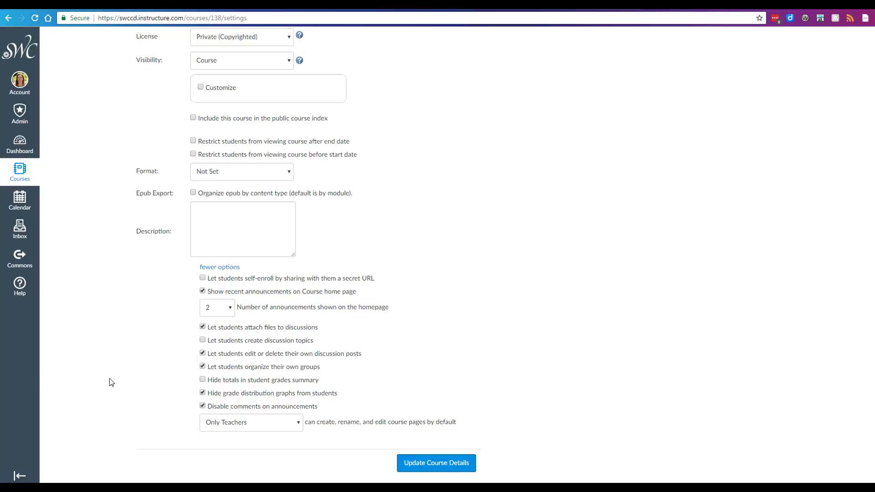
pyautogui.click(435, 464)
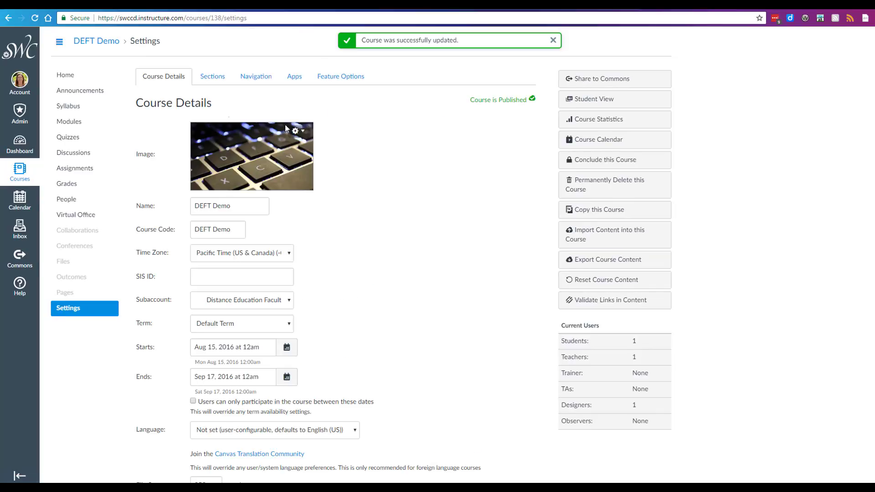
# Step: Review the course's sections and the order of its navigation items in the settings
pyautogui.click(206, 80)
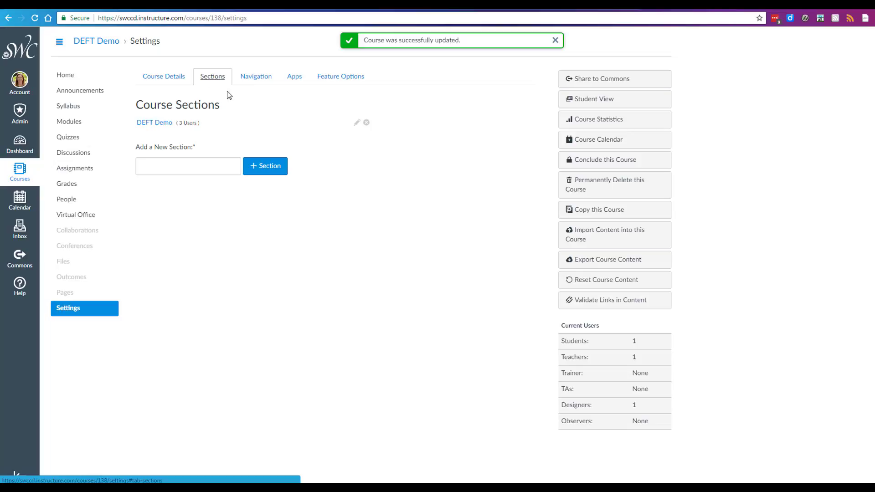
pyautogui.click(246, 82)
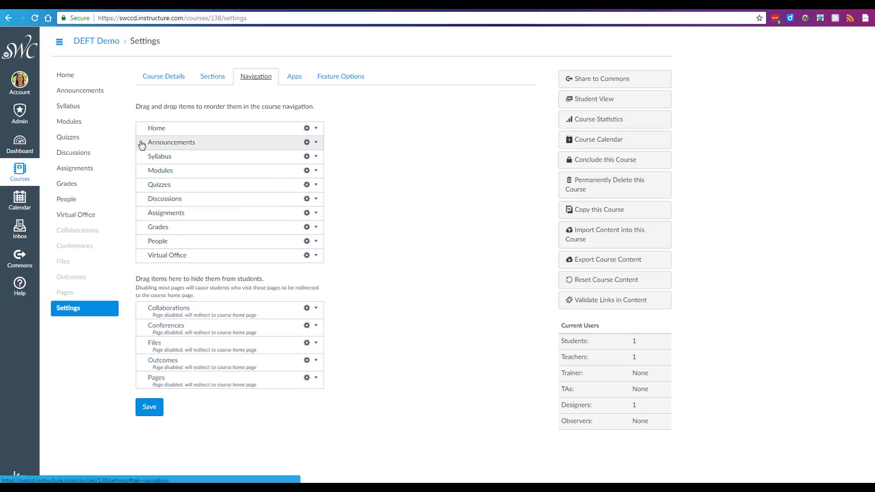
pyautogui.moveTo(141, 145)
pyautogui.mouseDown()
pyautogui.moveTo(135, 178)
pyautogui.moveTo(132, 139)
pyautogui.mouseUp()
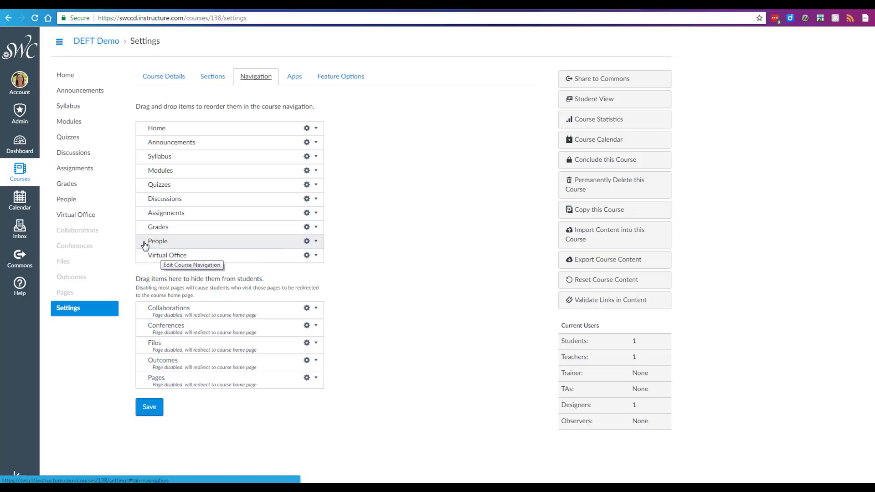
# Step: View the course's People page and return to the Navigation settings
pyautogui.moveTo(143, 244)
pyautogui.mouseDown()
pyautogui.moveTo(145, 340)
pyautogui.moveTo(141, 238)
pyautogui.moveTo(142, 246)
pyautogui.mouseUp()
pyautogui.click(63, 204)
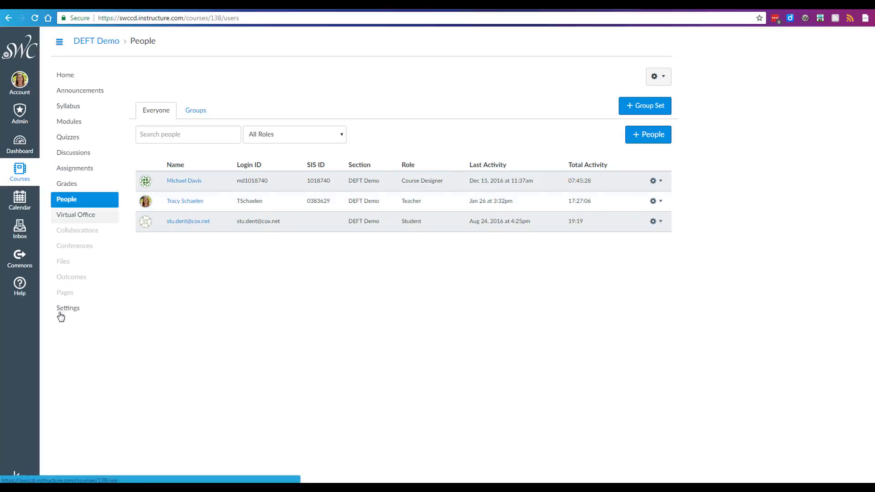
pyautogui.click(10, 20)
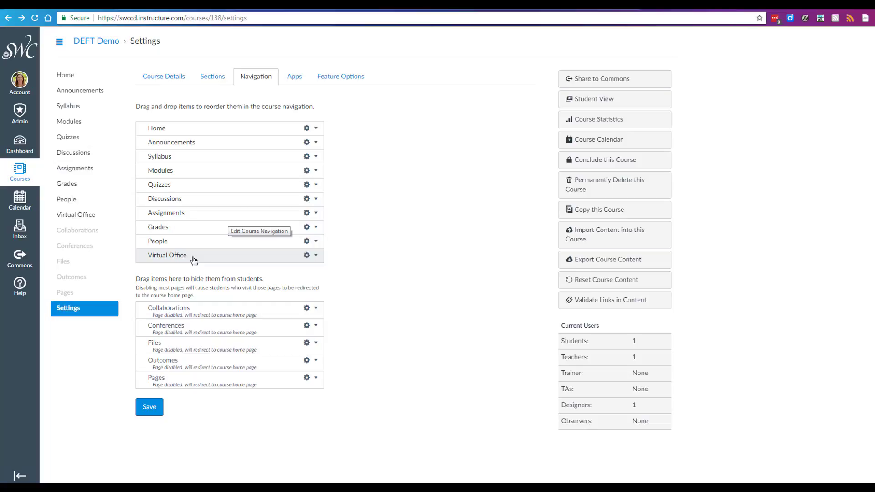
# Step: Review the course's external apps and feature options, and return to the course details
pyautogui.click(290, 79)
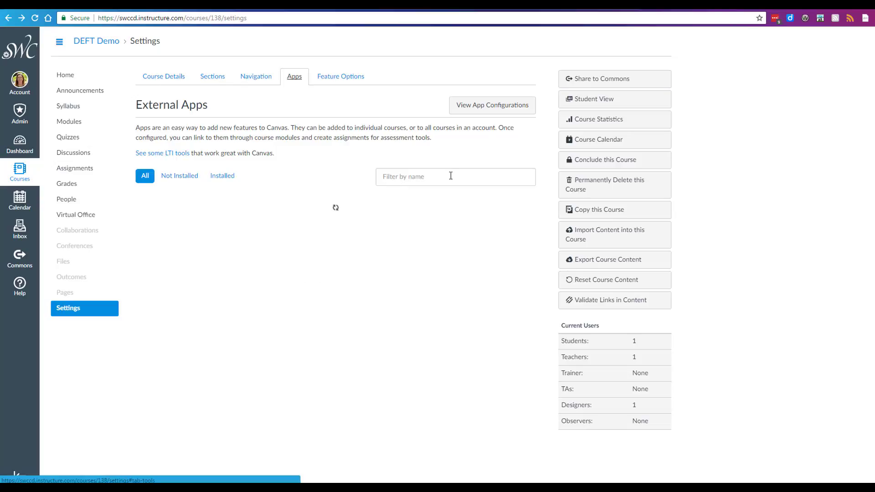
pyautogui.click(342, 78)
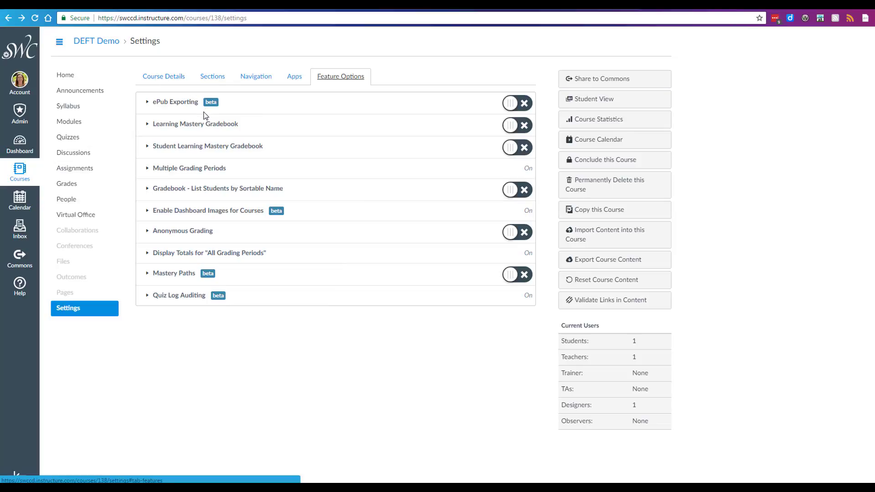
pyautogui.click(170, 78)
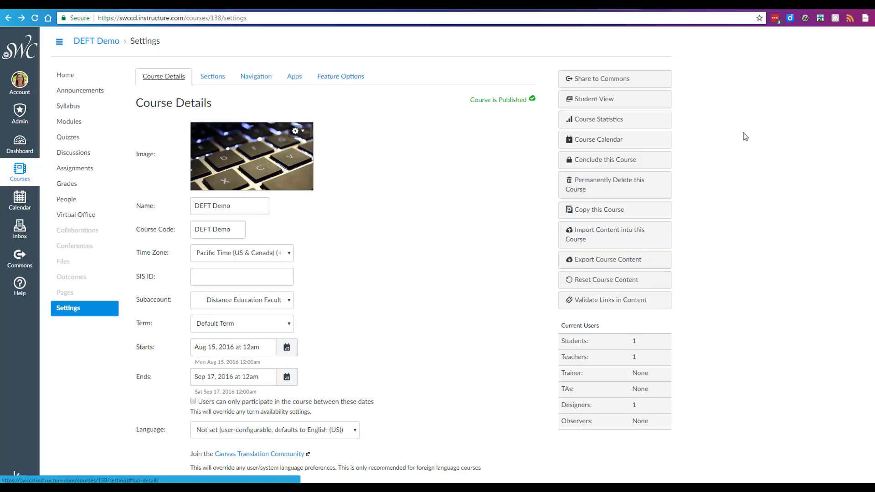
# Step: Preview the course in Student View, leave the preview, and reopen the course settings
pyautogui.click(650, 102)
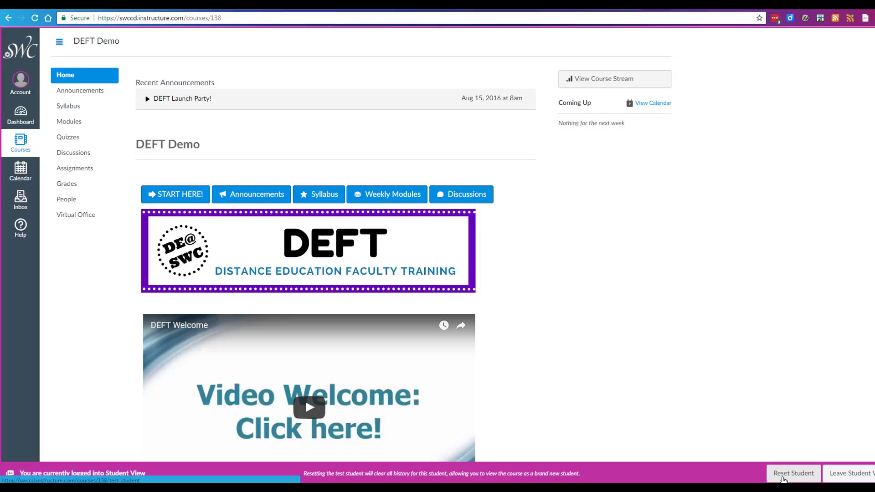
pyautogui.click(857, 480)
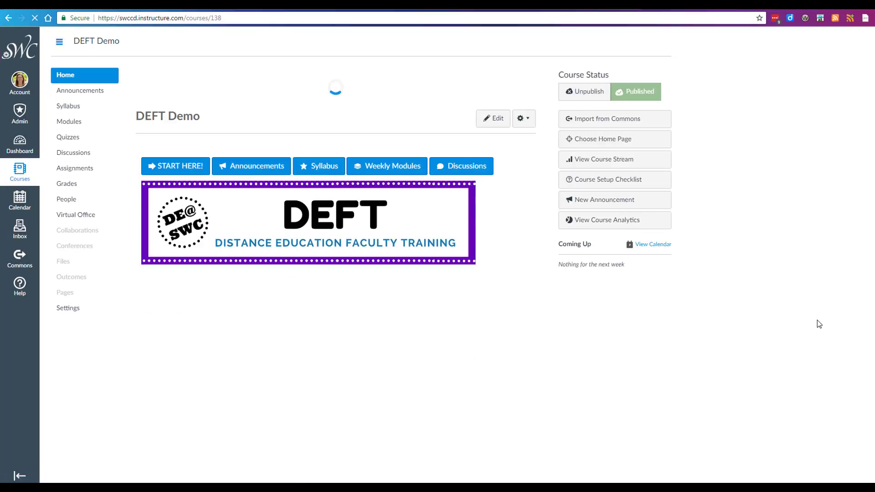
pyautogui.click(67, 308)
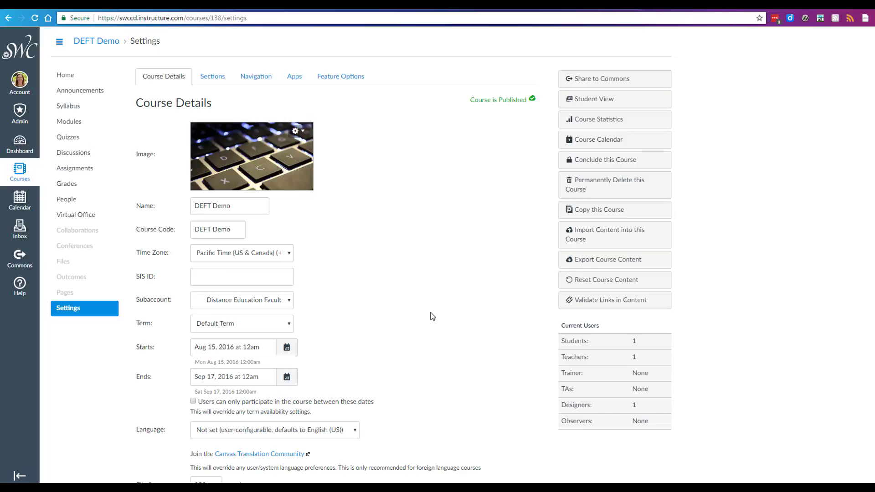
pyautogui.scroll(-1, 433, 316)
pyautogui.scroll(1, 433, 317)
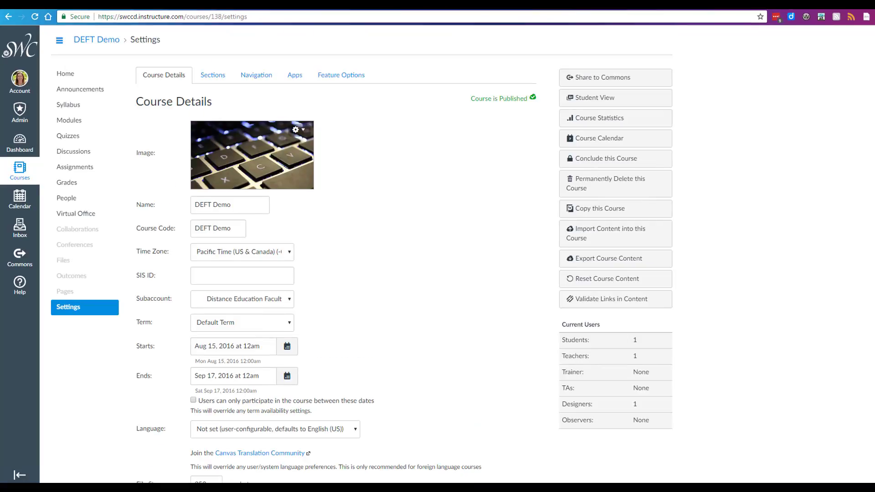